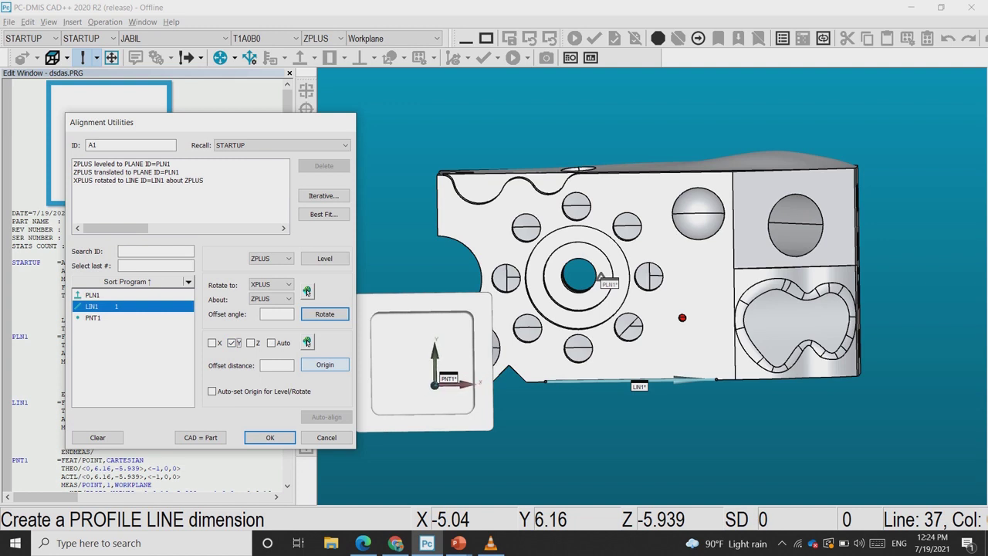
Step: Set alignment A1's Y origin to LIN1 and its X origin to PNT1, and accept the alignment
left_click(325, 364)
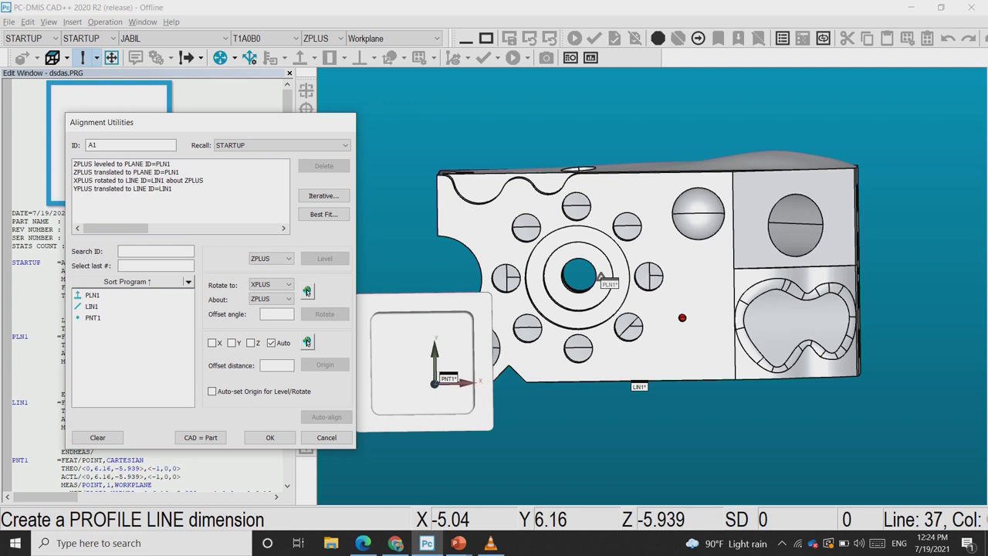
left_click(93, 318)
left_click(213, 342)
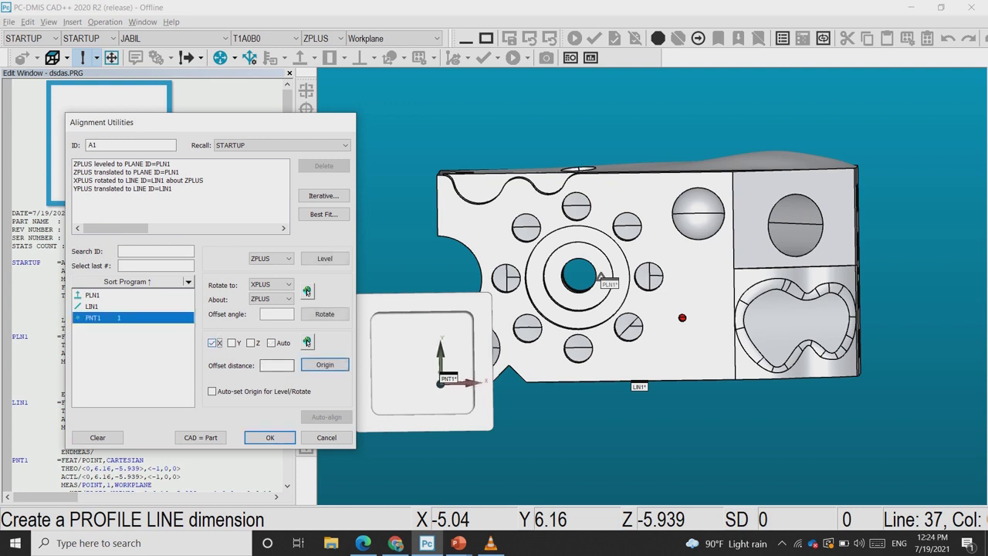
left_click(324, 364)
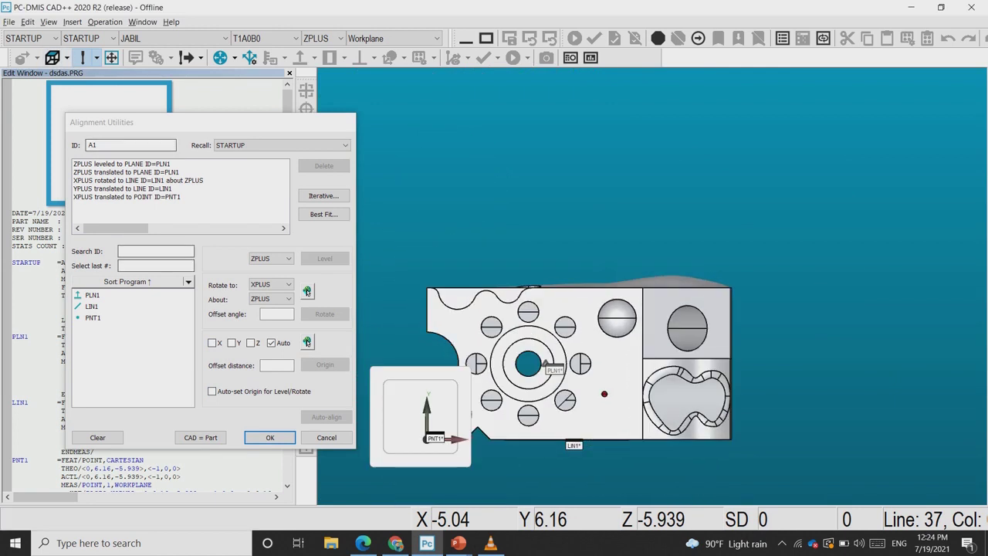
left_click(270, 438)
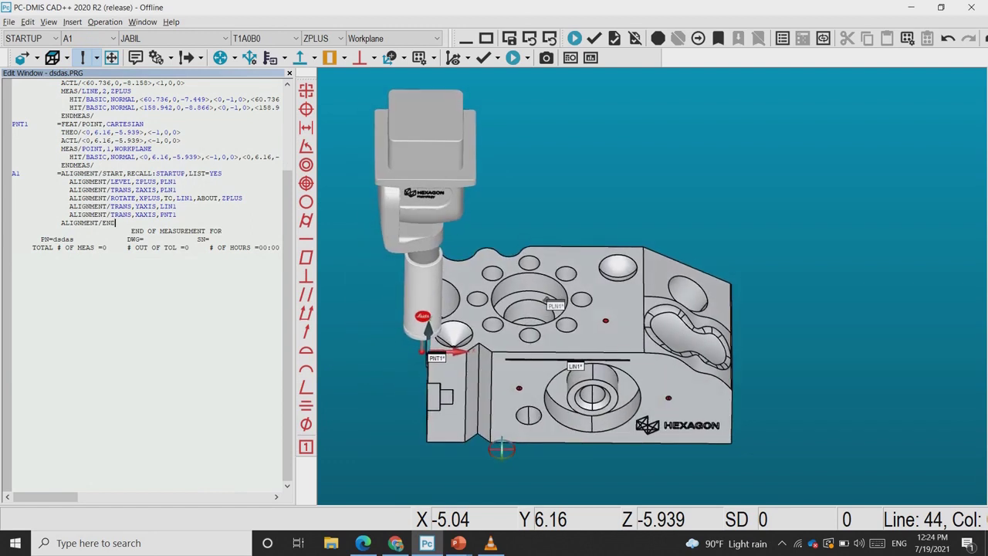
Step: Examine the A1 alignment's origin and axis directions on the part model
scroll(506, 300, "up", 5)
middle_click_drag(506, 299, 505, 328)
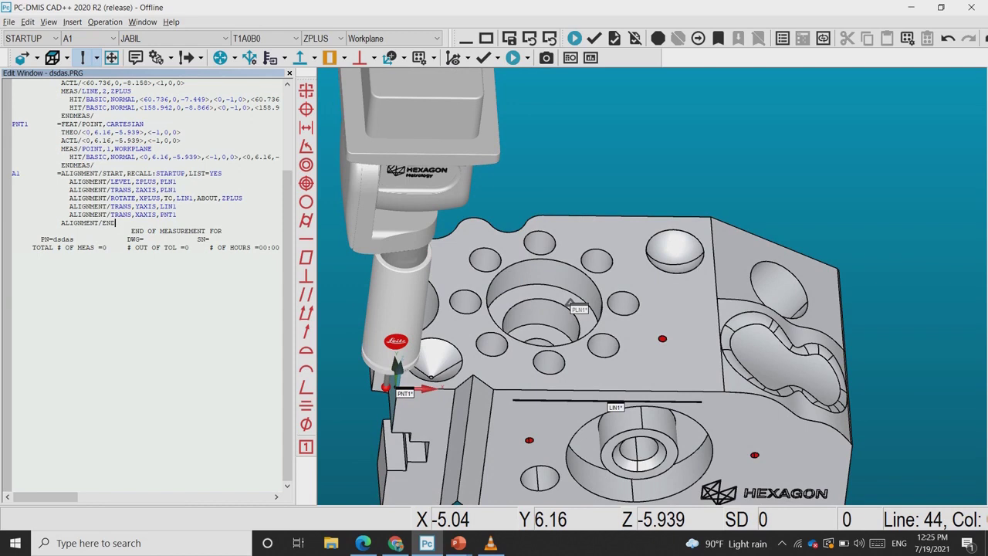
middle_click_drag(505, 329, 527, 353)
left_click(52, 58)
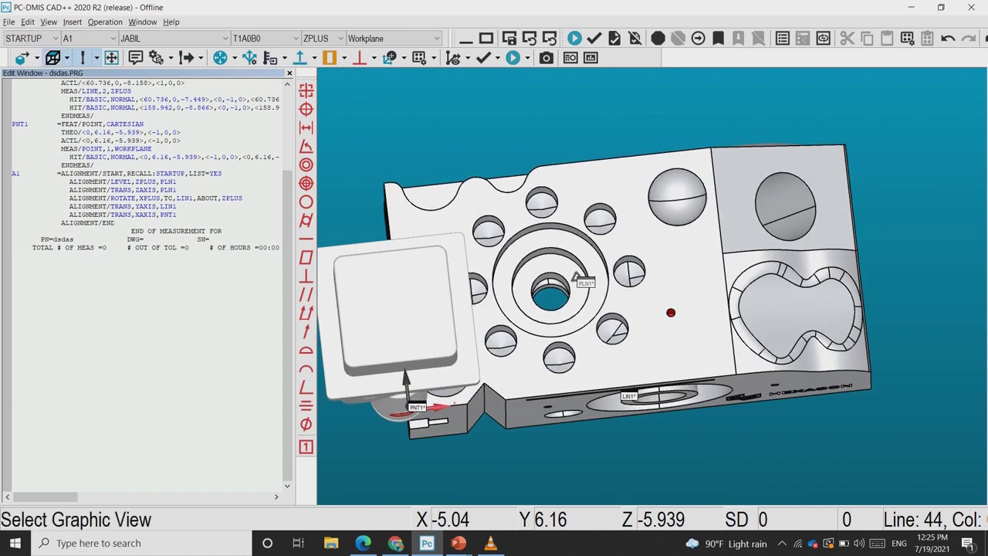
scroll(458, 346, "up", 2)
scroll(459, 346, "down", 5)
middle_click_drag(480, 384, 483, 365)
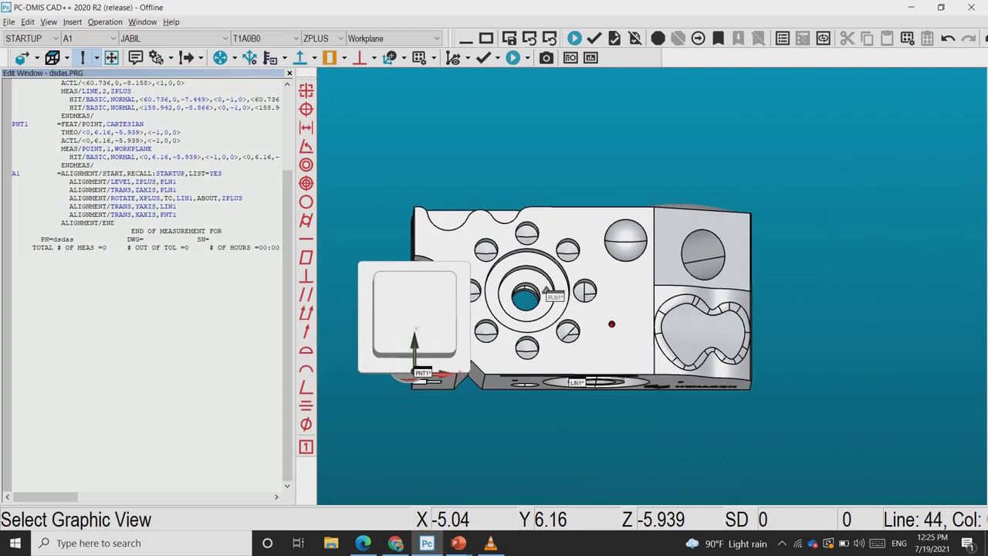
Step: Add a MODE/DCC command after alignment A1 in the measurement routine
key("Return")
type("MODE")
key("Tab")
type("DCC")
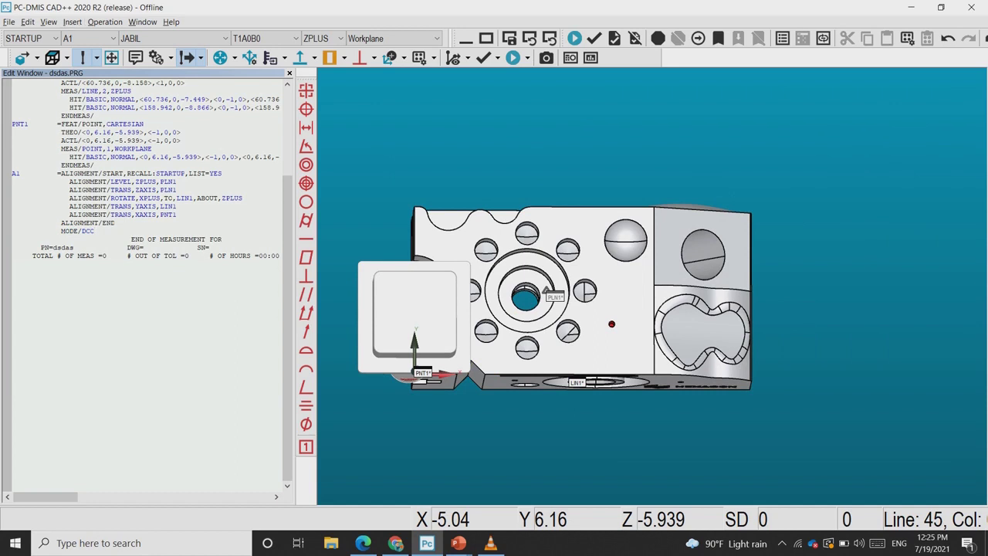
Step: Display the routine in Summary Mode and delete the Manual/DCC Mode entry after alignment A1
key("alt+v")
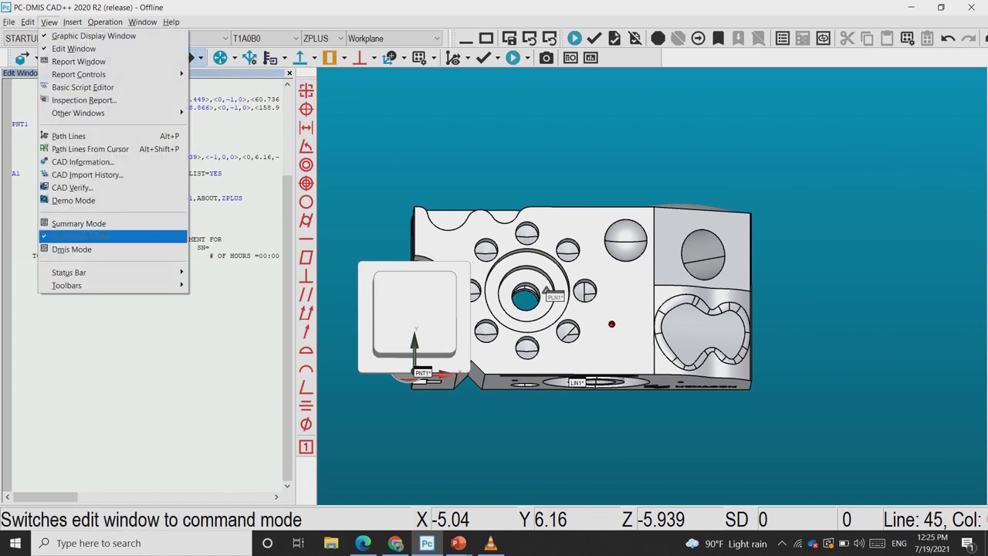
left_click(79, 224)
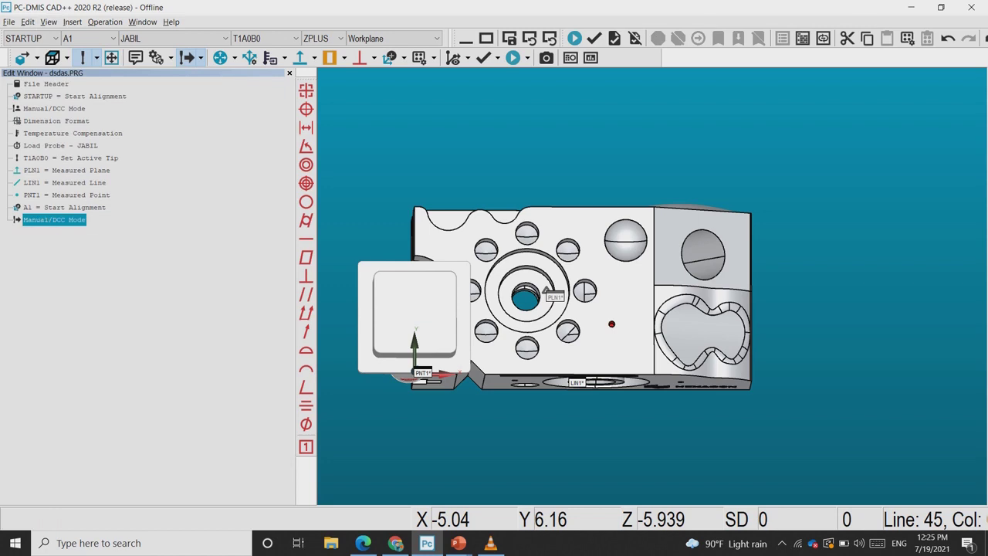
key("Delete")
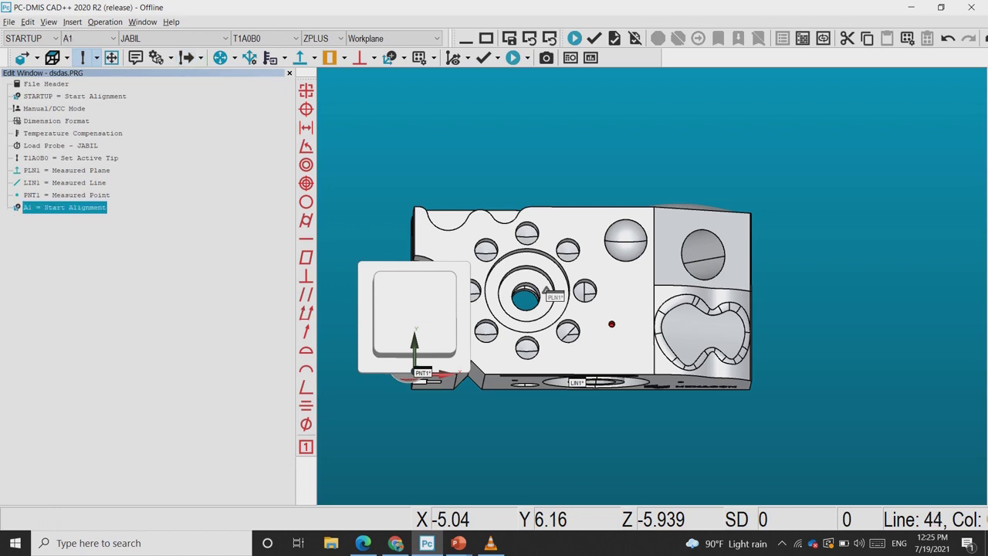
Step: Insert DCC mode after alignment A1 and show the end of the routine in Command Mode
left_click(189, 58)
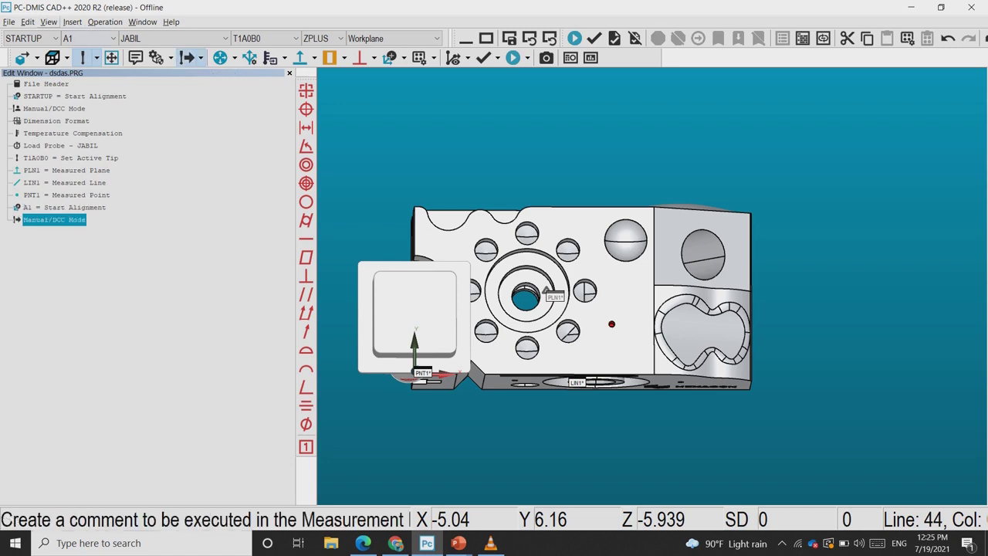
left_click(48, 22)
left_click(77, 236)
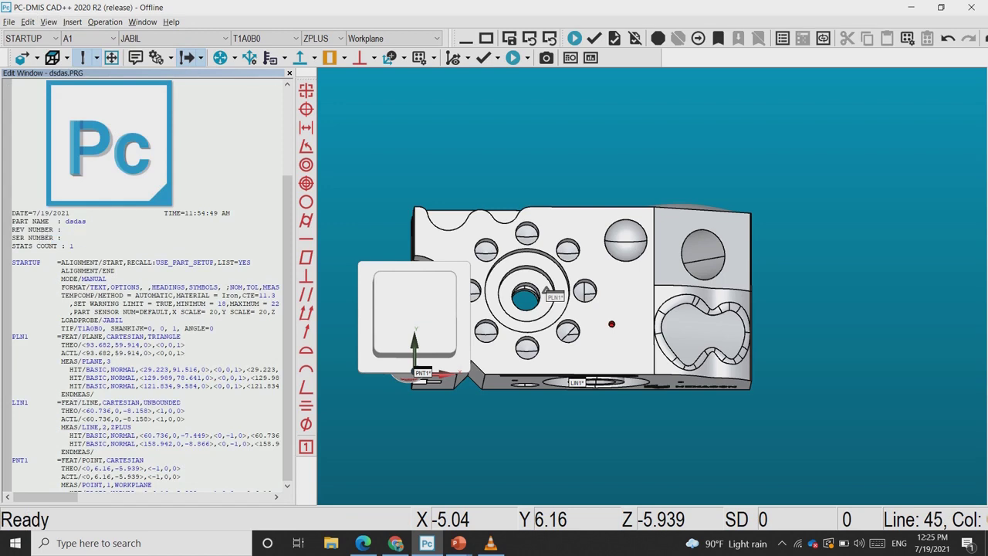
key("End")
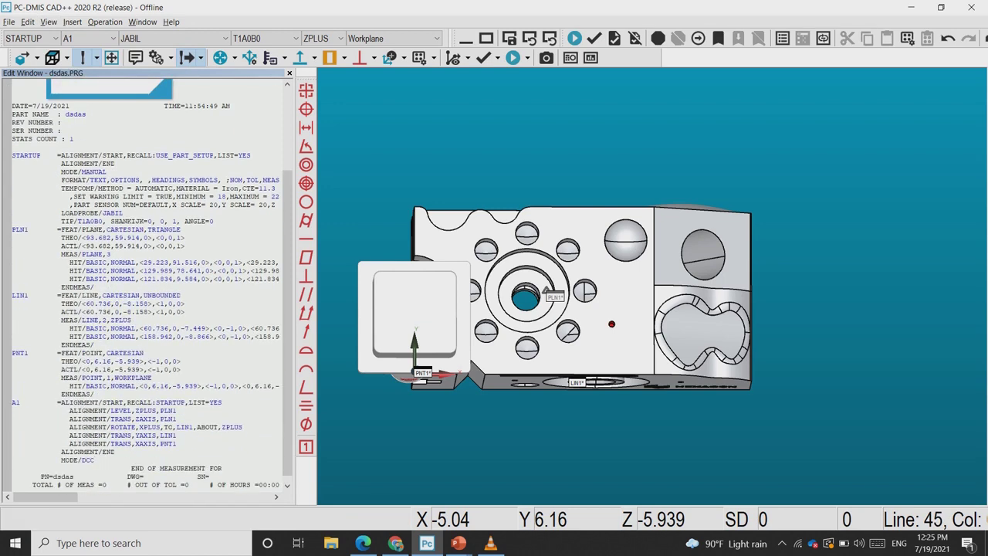
Step: Set the active clearance plane to ZPLUS with value 60, turn clearance planes on, and apply the setting
key("F10")
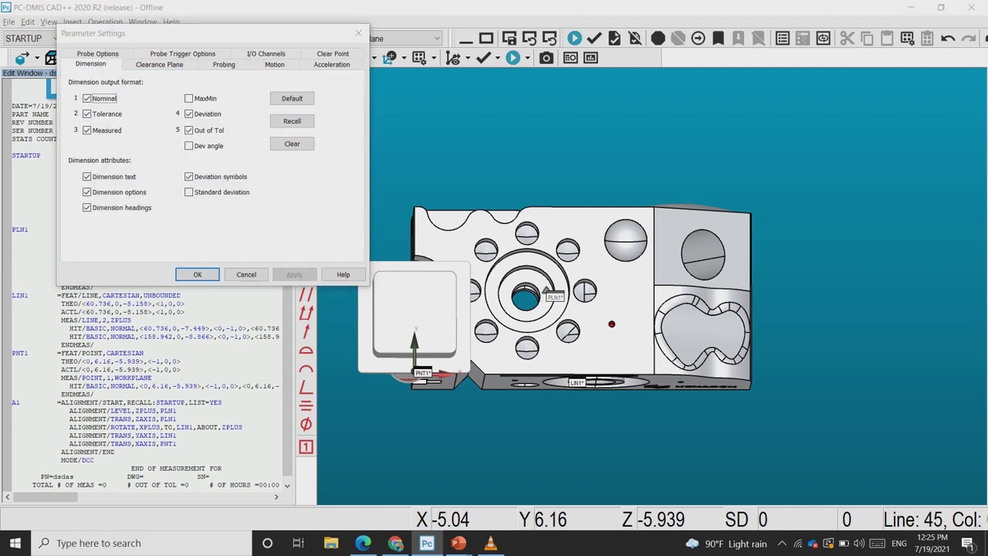
left_click(160, 65)
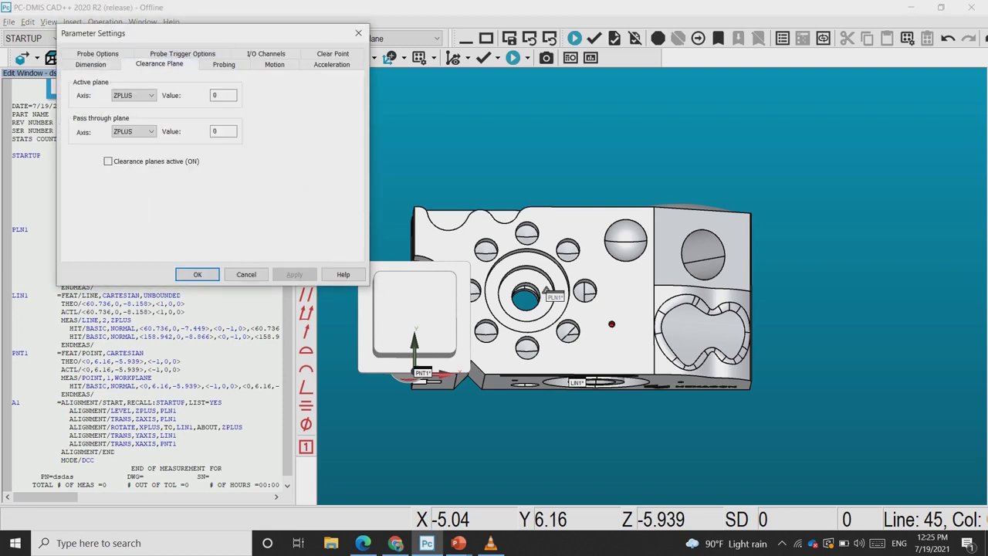
left_click_drag(193, 33, 162, 177)
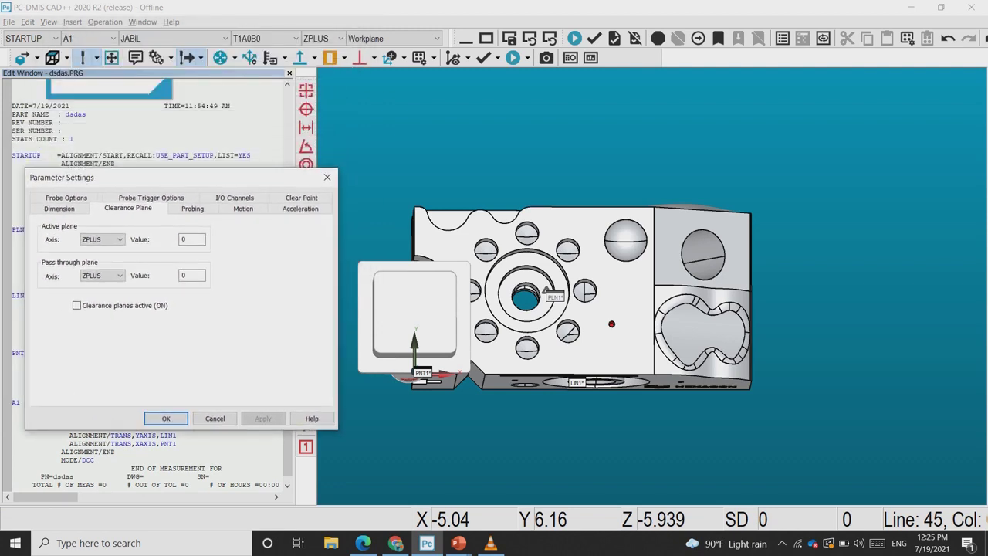
double_click(186, 240)
type("60")
left_click(263, 418)
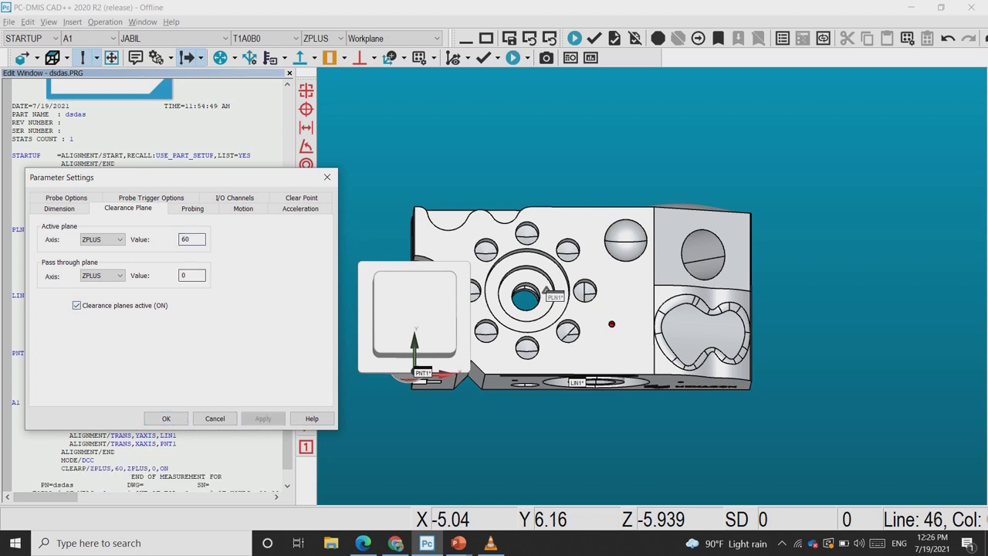
Step: Set the probe's move speed to 100 mm/sec in the motion parameters and accept the settings
left_click(243, 208)
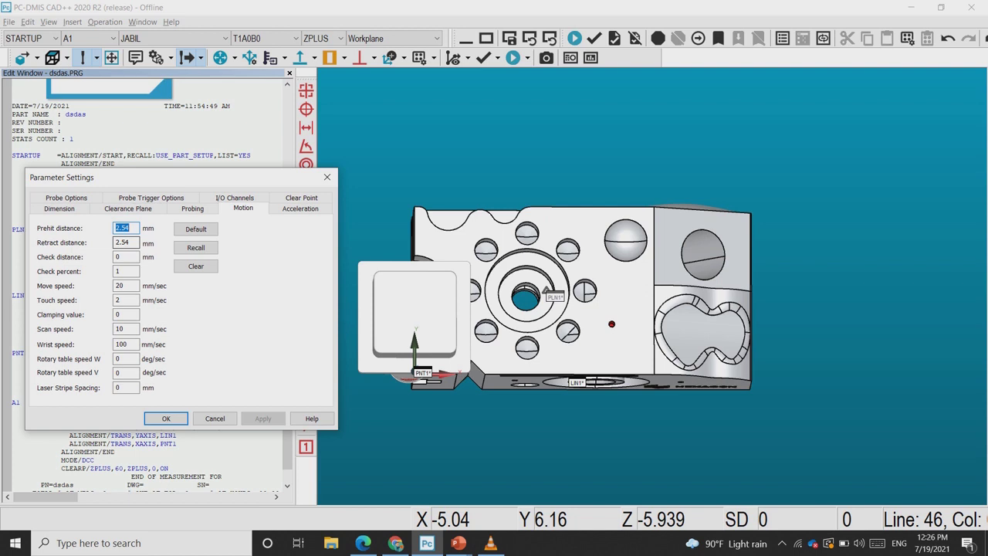
left_click(130, 242)
double_click(122, 286)
type("100")
key("Tab")
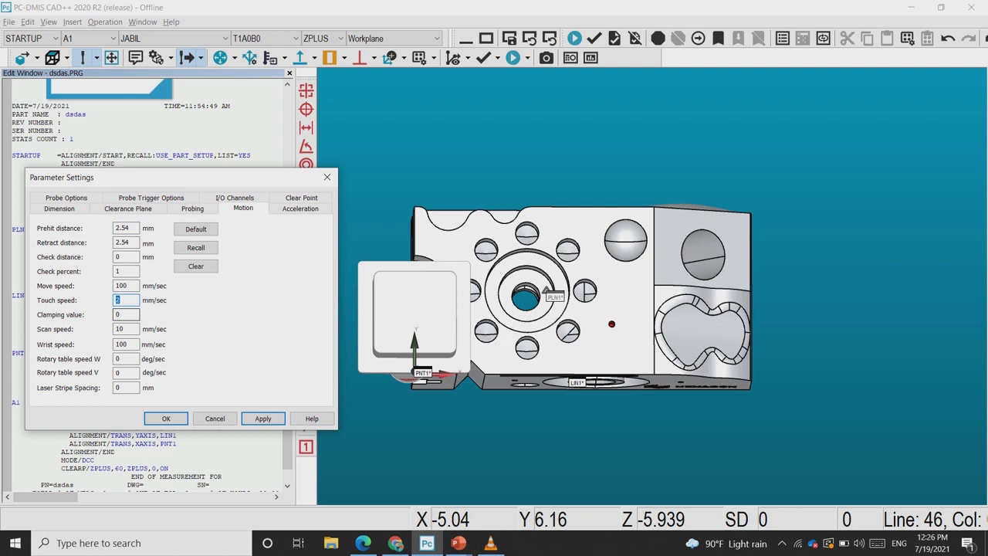
left_click(127, 328)
key("Tab")
left_click(166, 417)
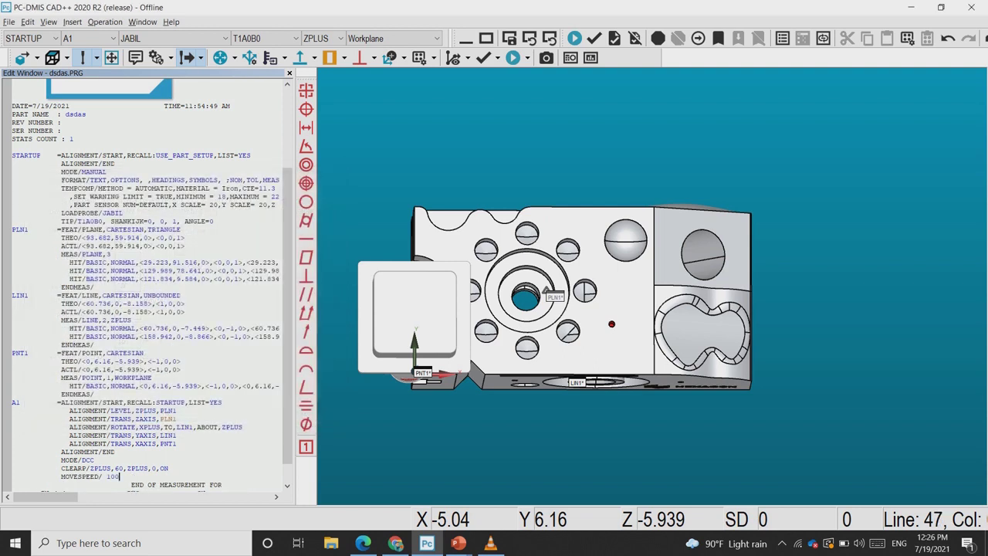
Step: Create auto circle features CIR1 and CIR2 on the bolt-circle's leftmost hole and the adjacent hole toward the part's back edge
middle_click_drag(459, 436, 484, 412)
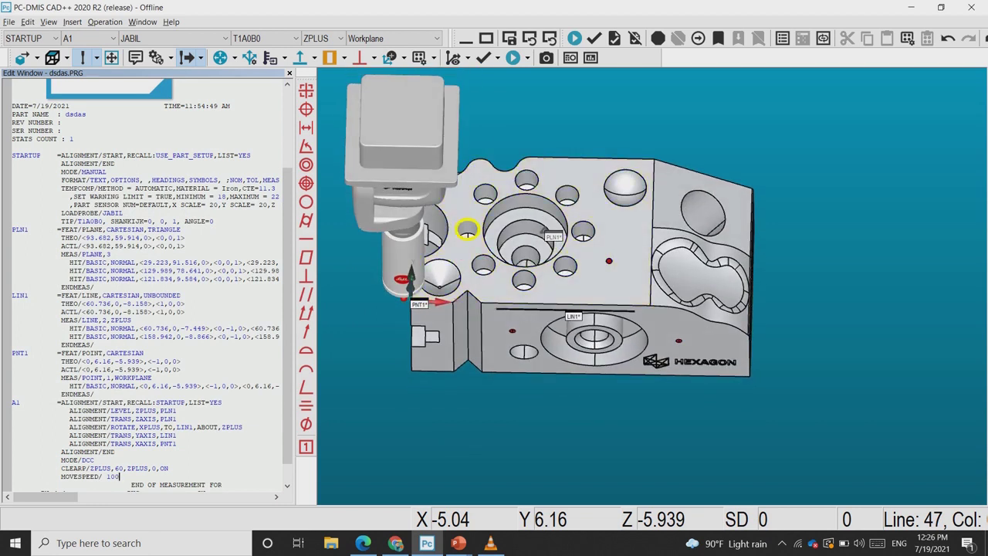
left_click(467, 229)
left_click(486, 193)
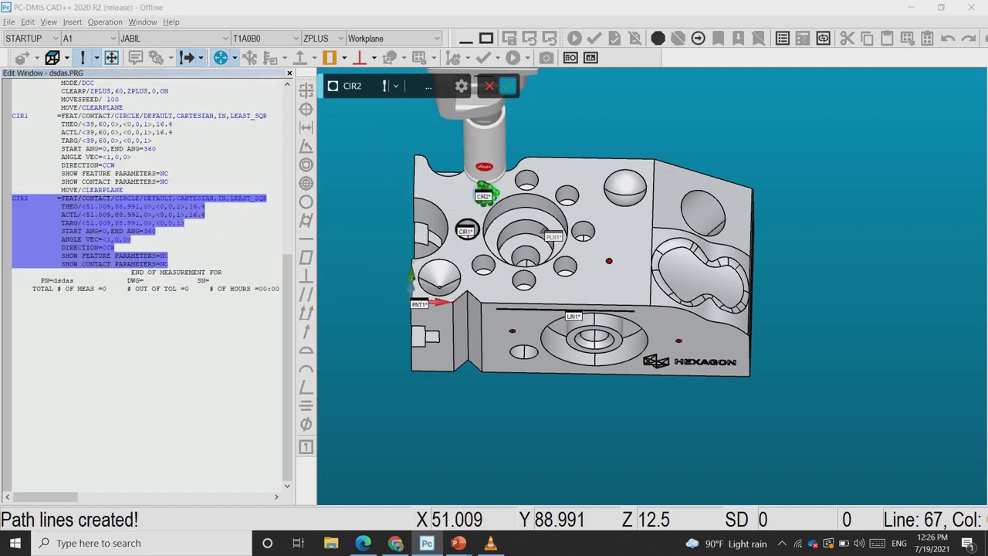
left_click(507, 86)
Step: Create an auto plane on the part's top face and a bounded line about 73 mm long along its front upper edge
left_click(614, 221)
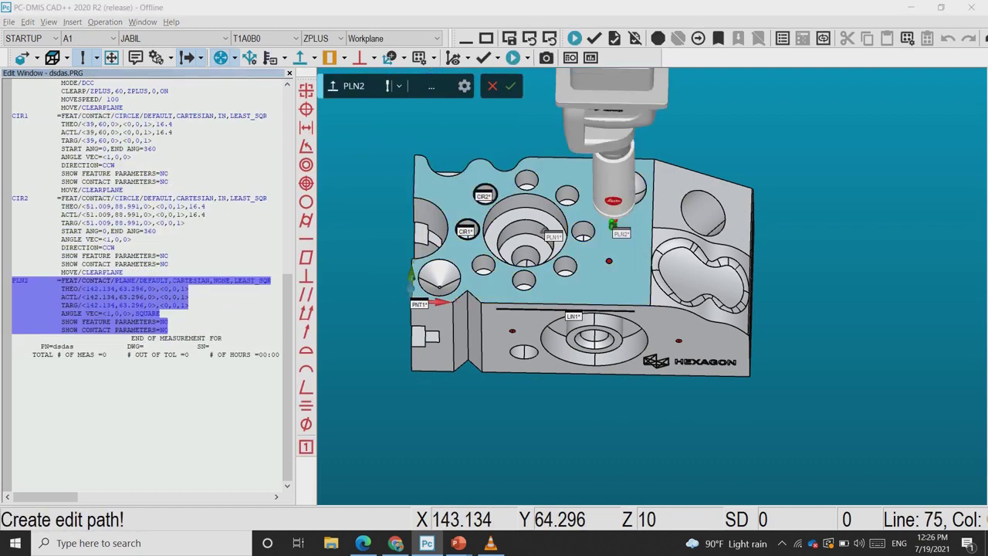
left_click(510, 86)
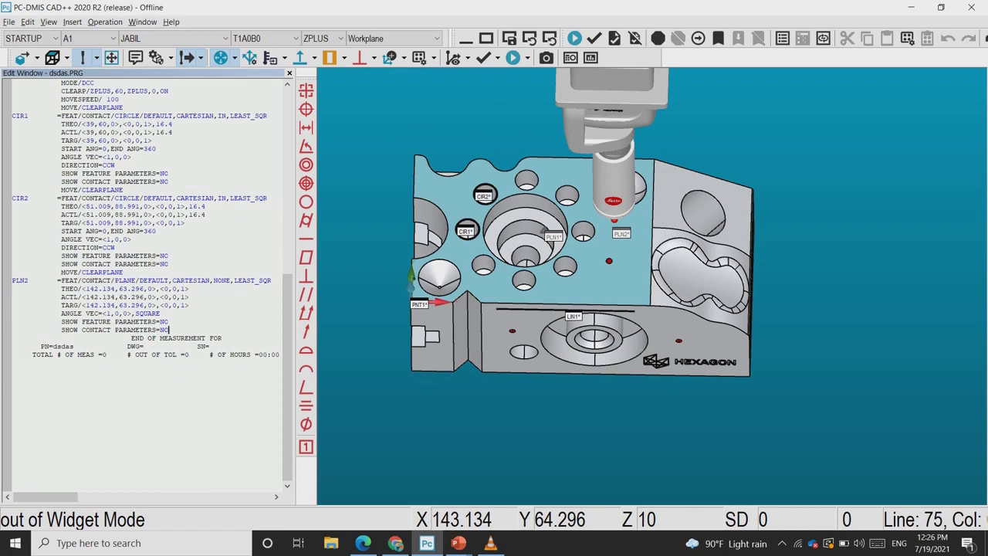
left_click_drag(492, 305, 594, 305, "shift")
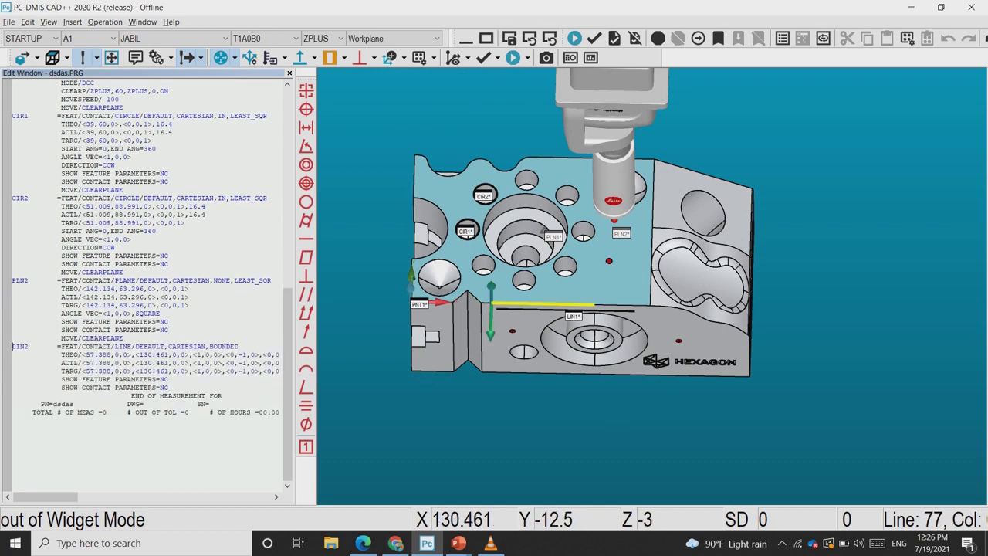
left_click(509, 86)
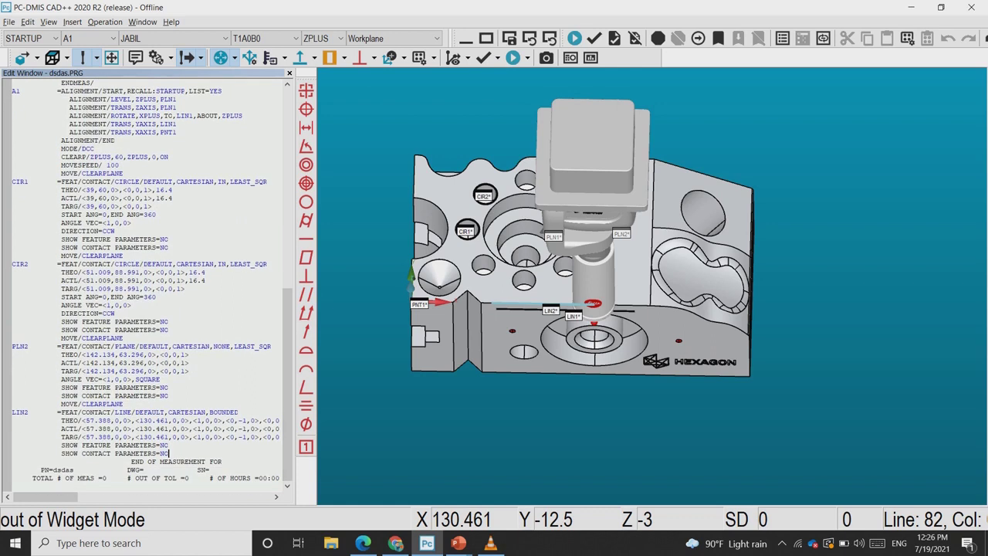
left_click_drag(61, 157, 167, 453)
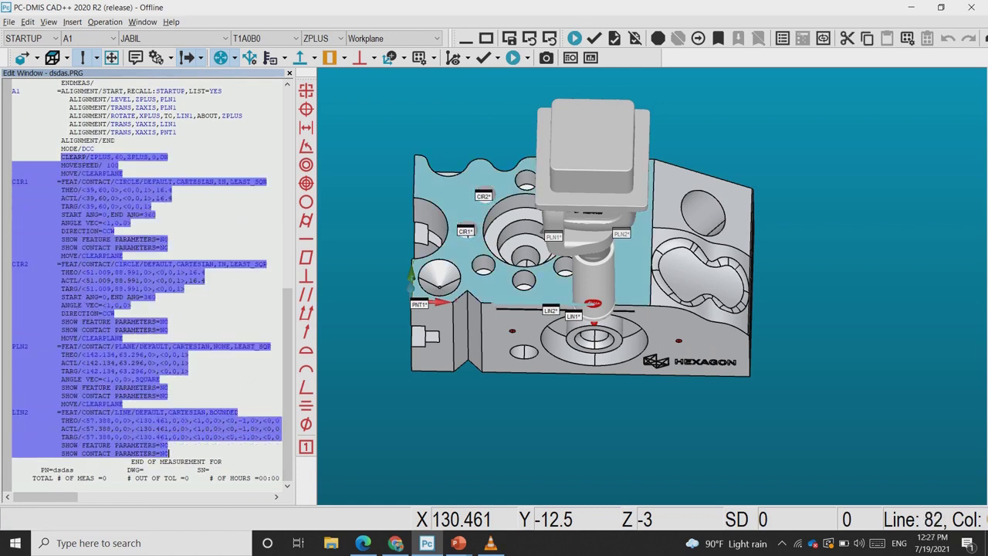
left_click(169, 453)
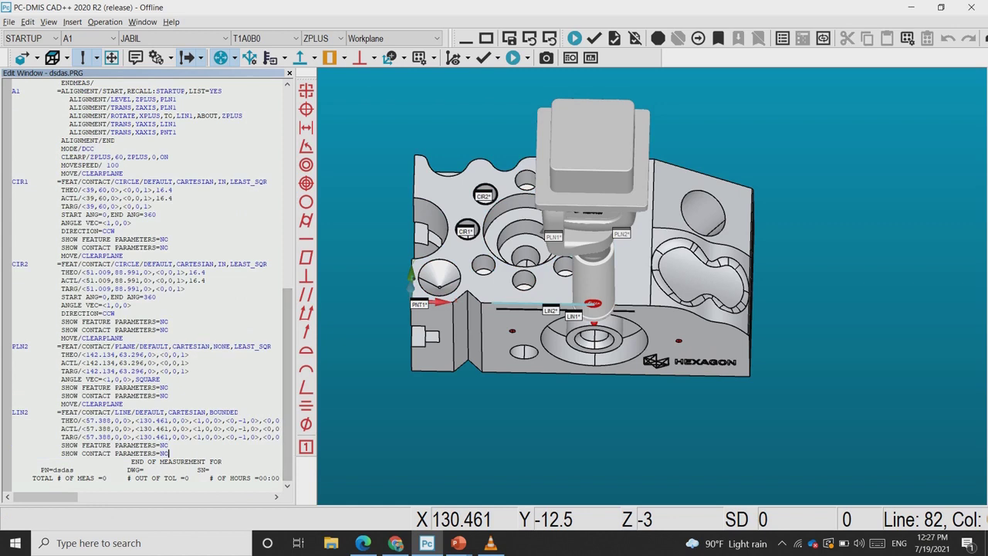
left_click(306, 127)
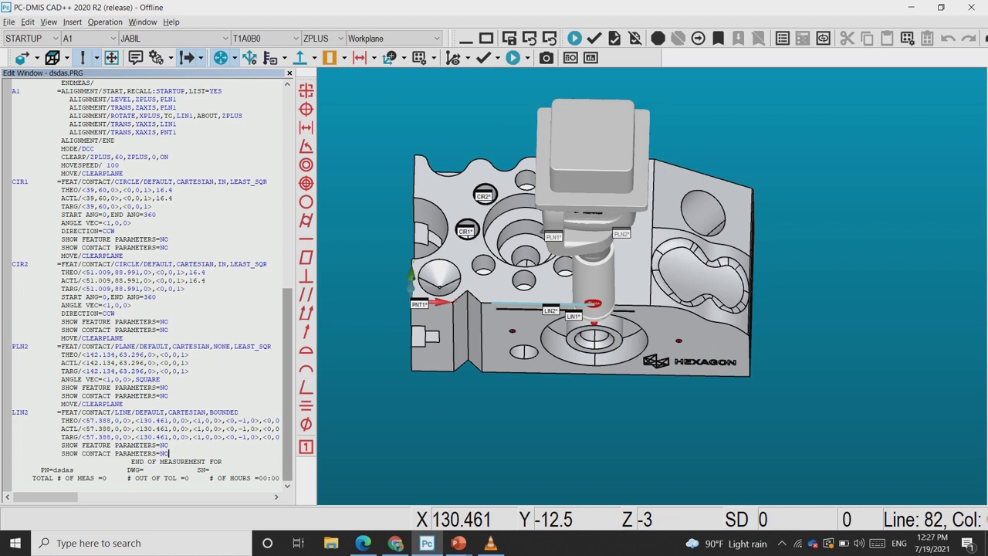
mouse_move(287, 403)
left_mouse_down()
mouse_move(287, 387)
mouse_move(288, 400)
left_mouse_up()
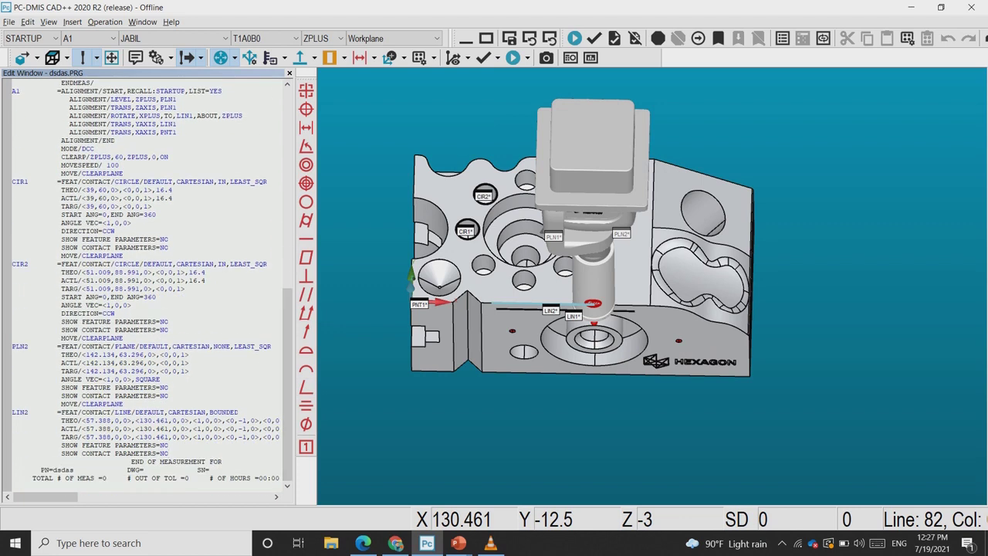
Step: Start executing the full measurement routine and move the Execution window clear of the probe
middle_click_drag(582, 270, 582, 239)
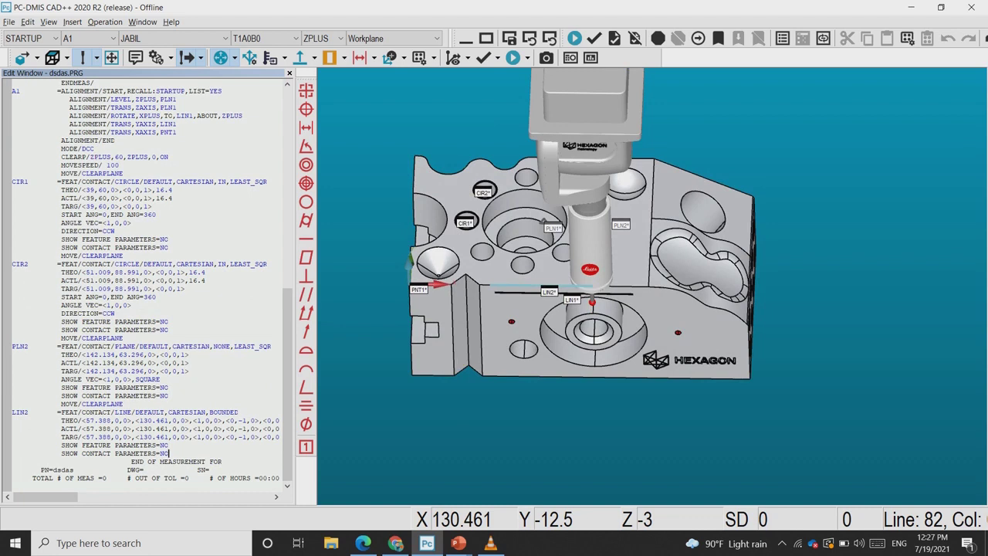
left_click(96, 149)
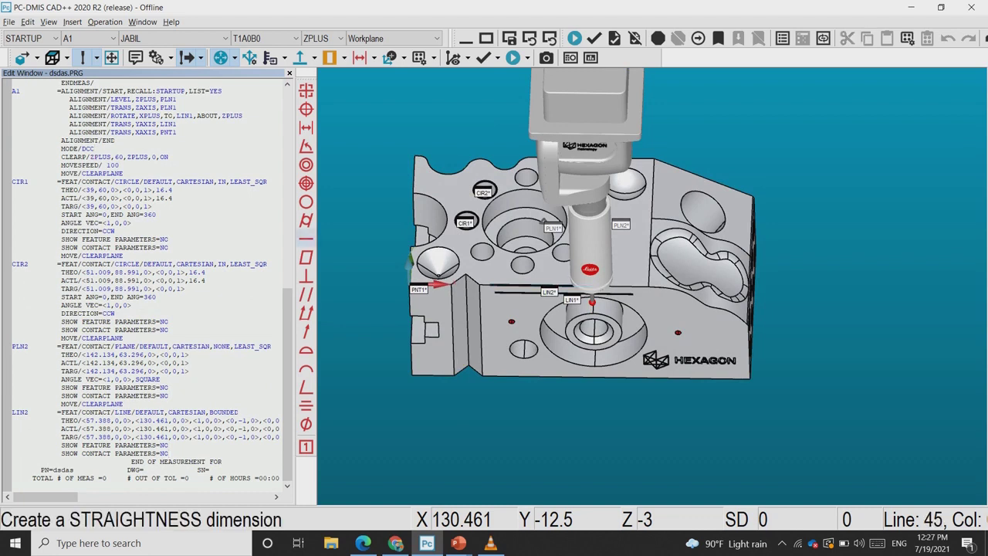
key("ctrl+q")
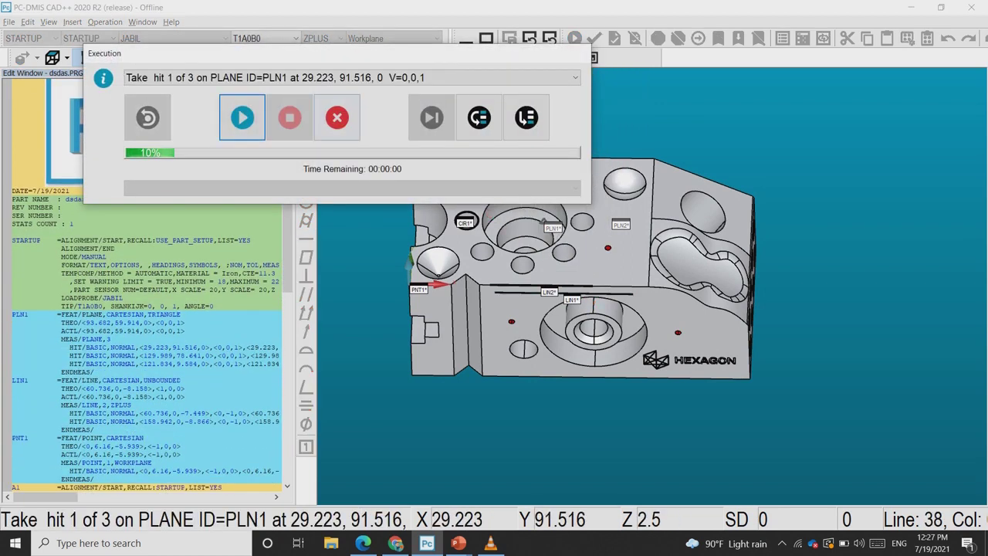
left_click_drag(309, 54, 648, 318)
scroll(146, 286, "down", 1)
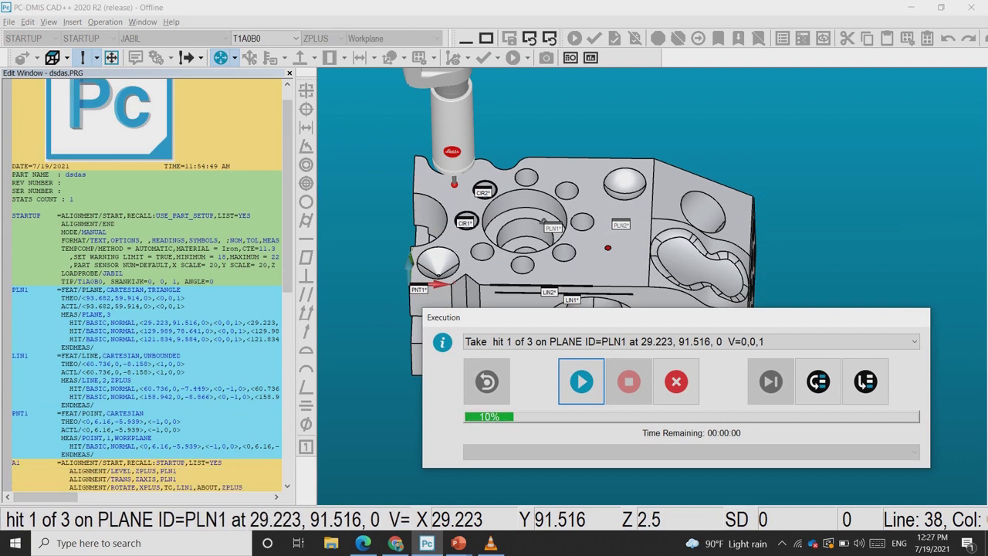
Step: Inspect the probe's position for the first hit on PLN1 from above and at an angle, and cancel the full execution
scroll(147, 286, "down", 2)
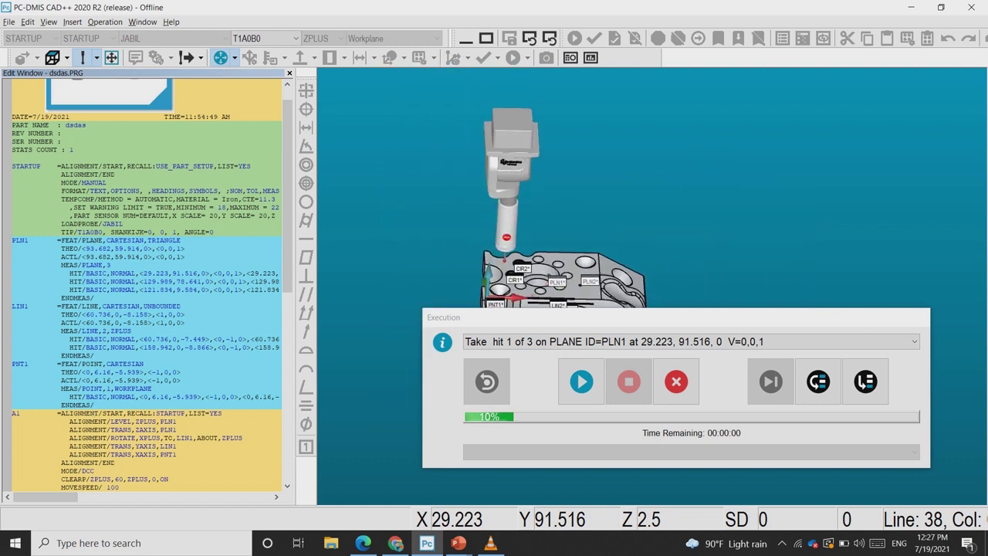
middle_click_drag(564, 275, 565, 290)
left_click_drag(567, 317, 565, 400)
middle_click_drag(575, 270, 578, 310)
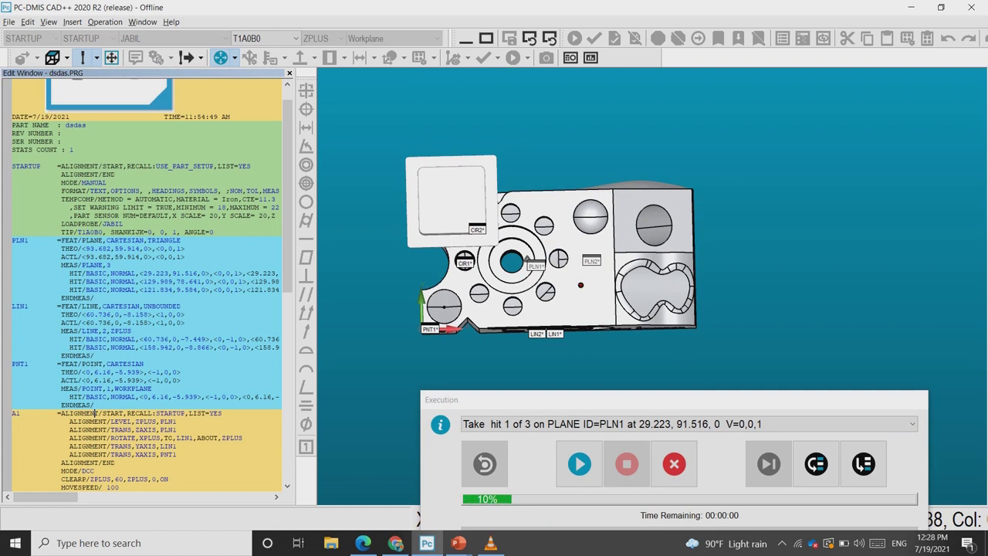
middle_click_drag(530, 365, 525, 319)
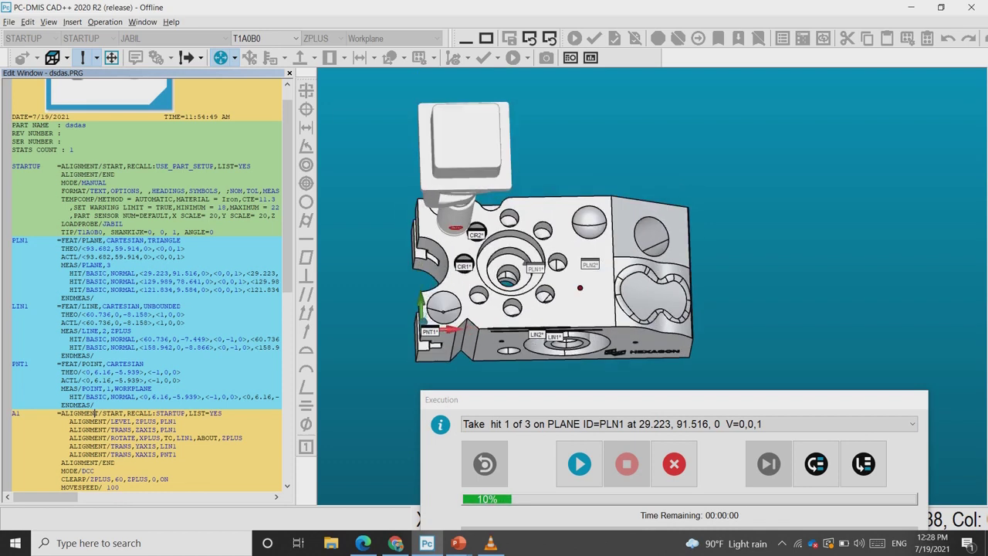
scroll(525, 320, "up", 4)
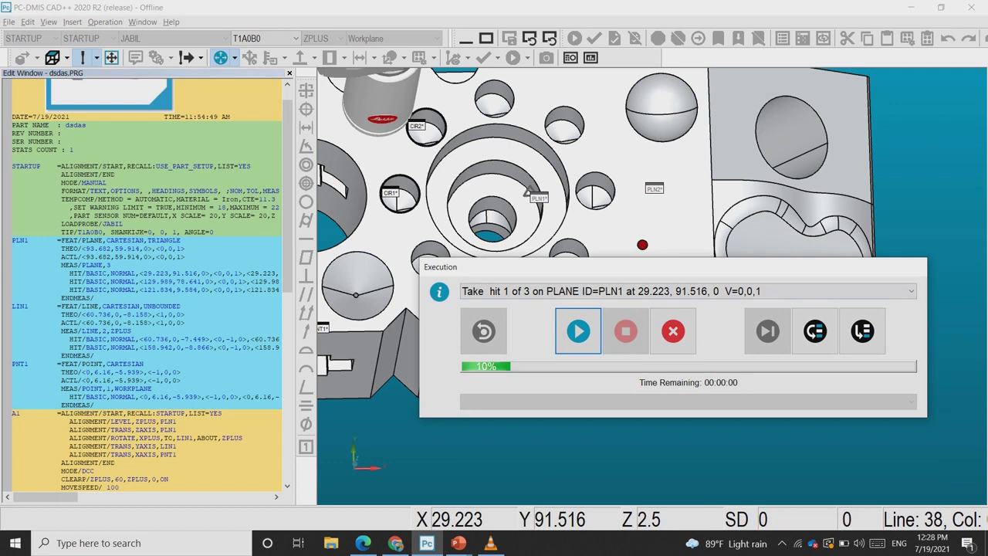
left_click(673, 331)
left_click(545, 290)
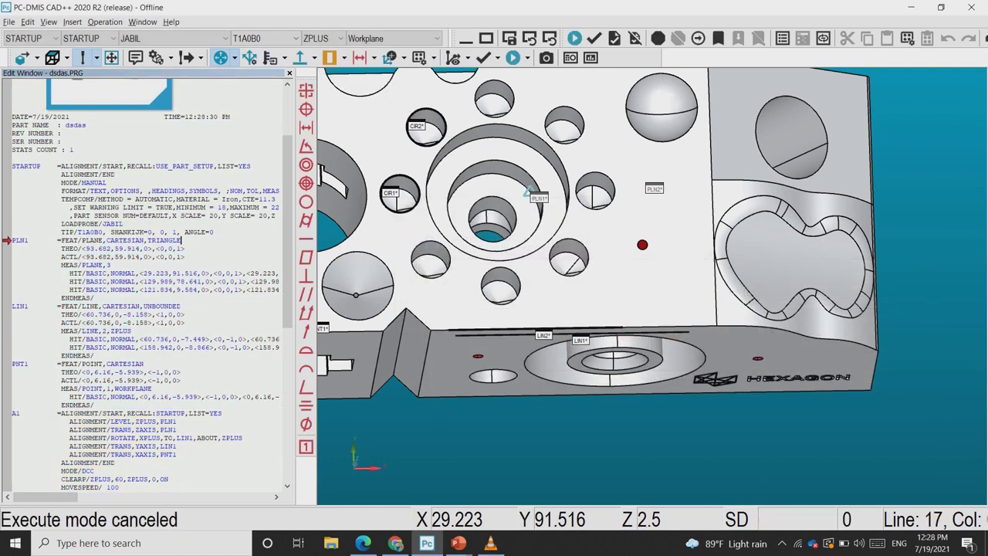
Step: Execute the routine from the MODE/DCC line below alignment A1 and dismiss the report's save prompt without saving
left_click_drag(287, 232, 287, 384)
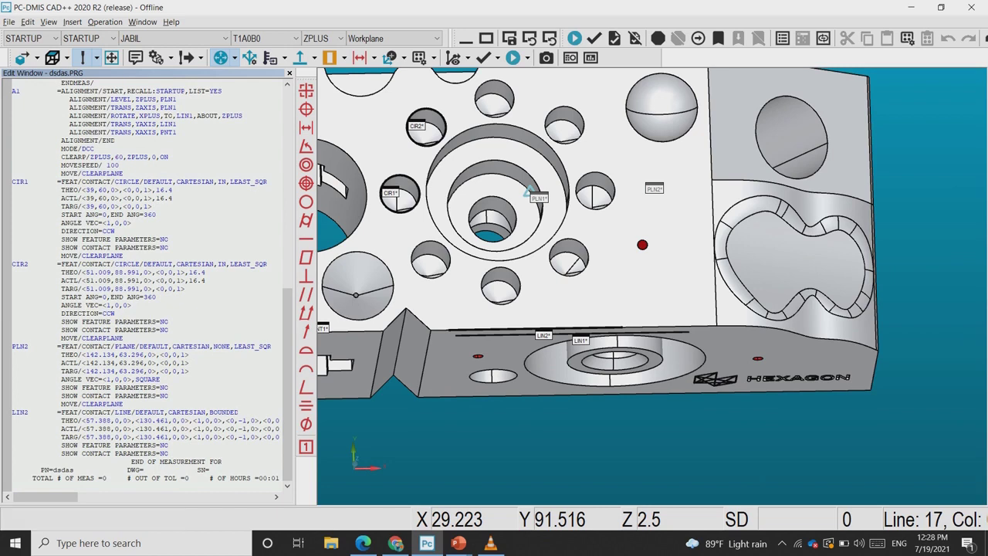
left_click(96, 149)
left_click_drag(95, 149, 59, 149)
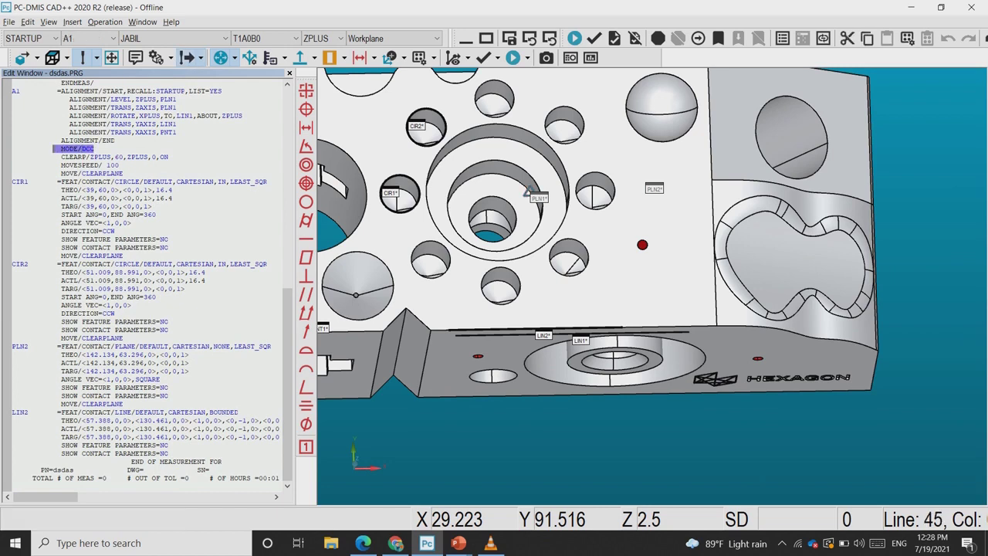
left_click(95, 149)
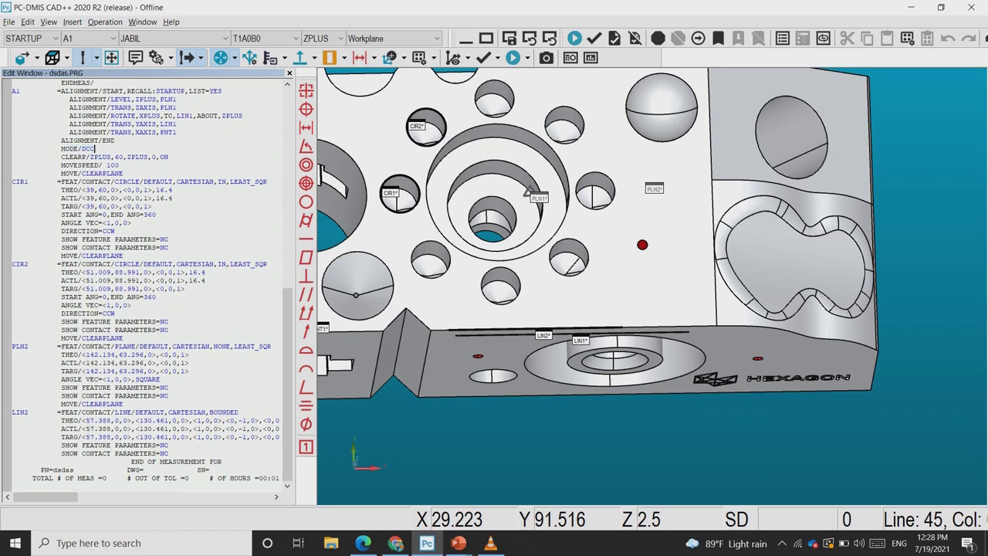
key("ctrl+q")
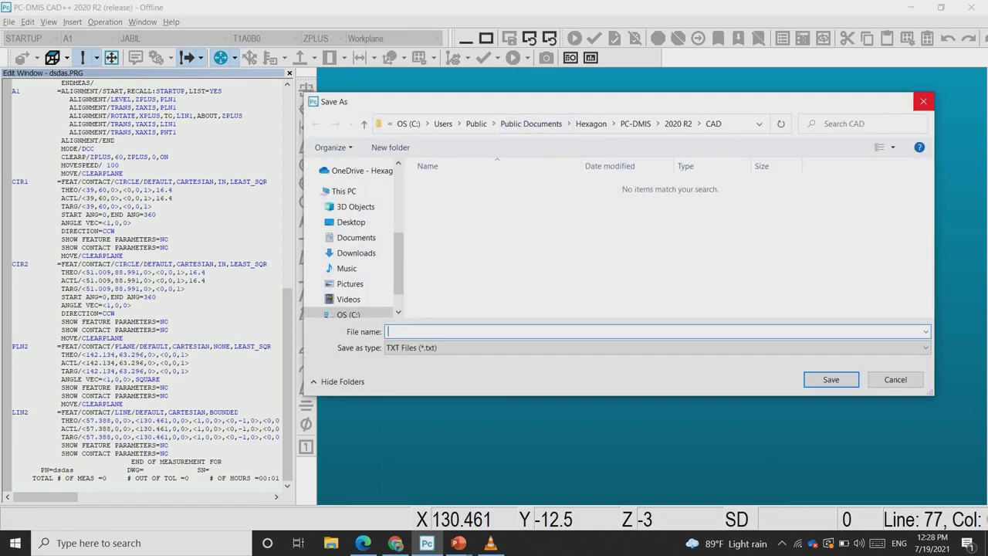
left_click(920, 102)
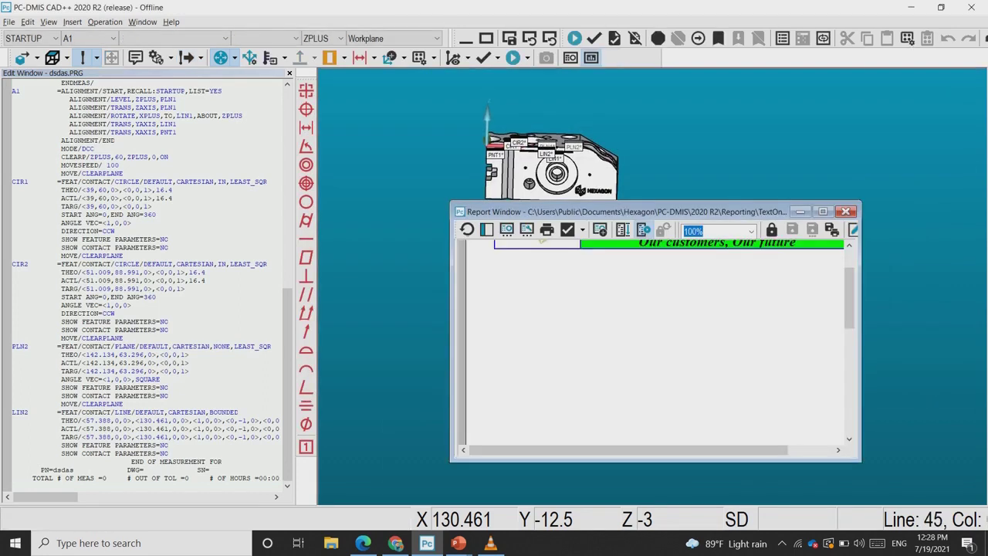
Step: View the measurement report maximized, and return to the part model shown in its front view
left_click(822, 211)
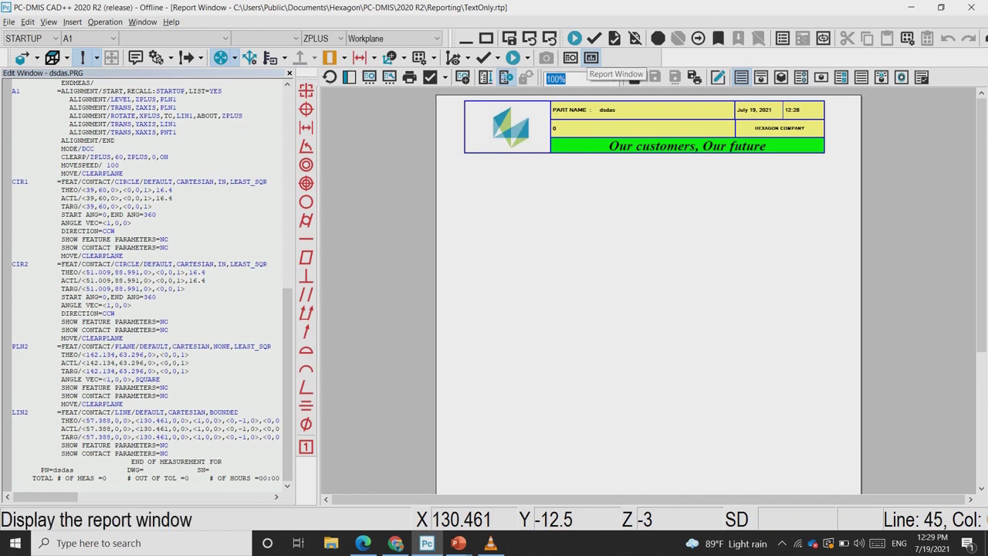
left_click(590, 57)
mouse_move(288, 384)
left_mouse_down()
mouse_move(288, 215)
mouse_move(288, 384)
left_mouse_up()
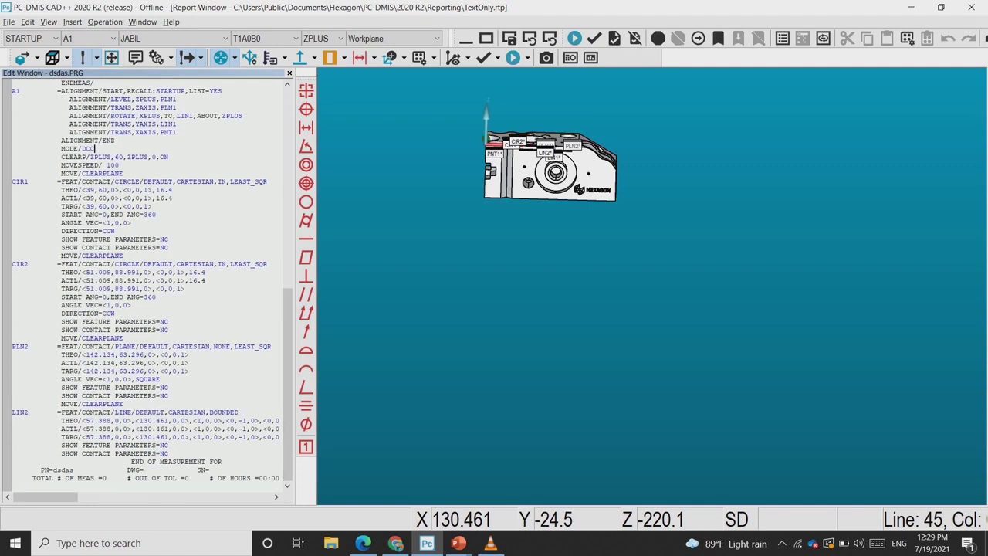
left_click(67, 57)
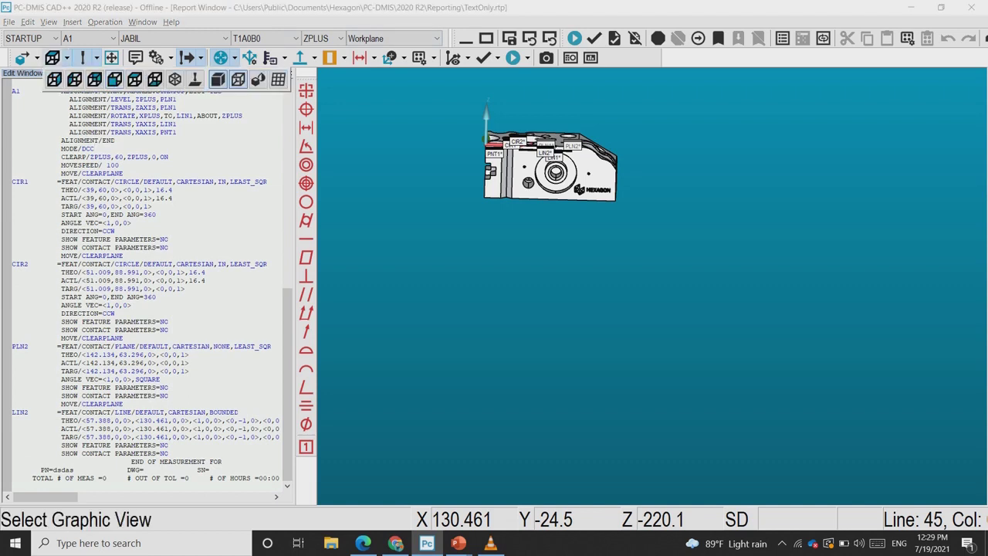
left_click(115, 80)
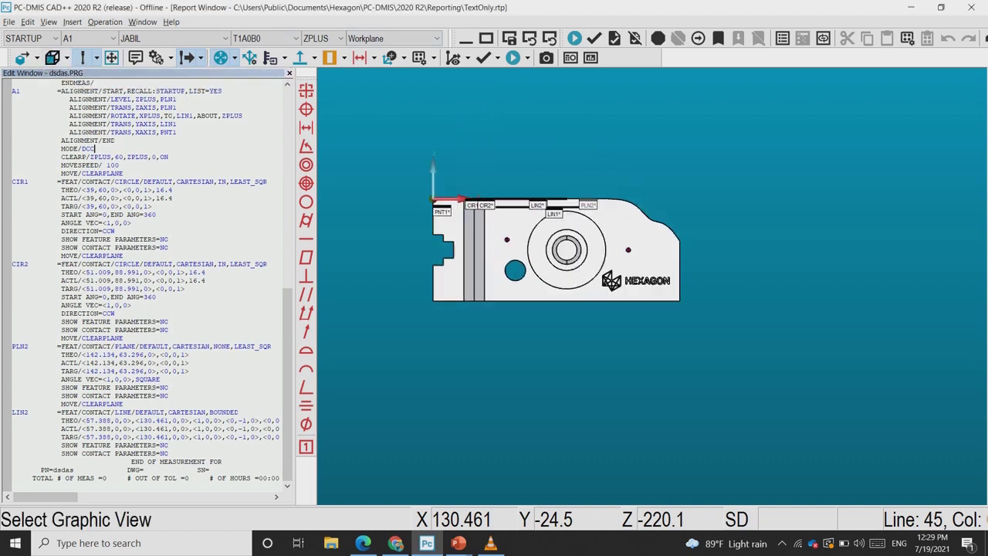